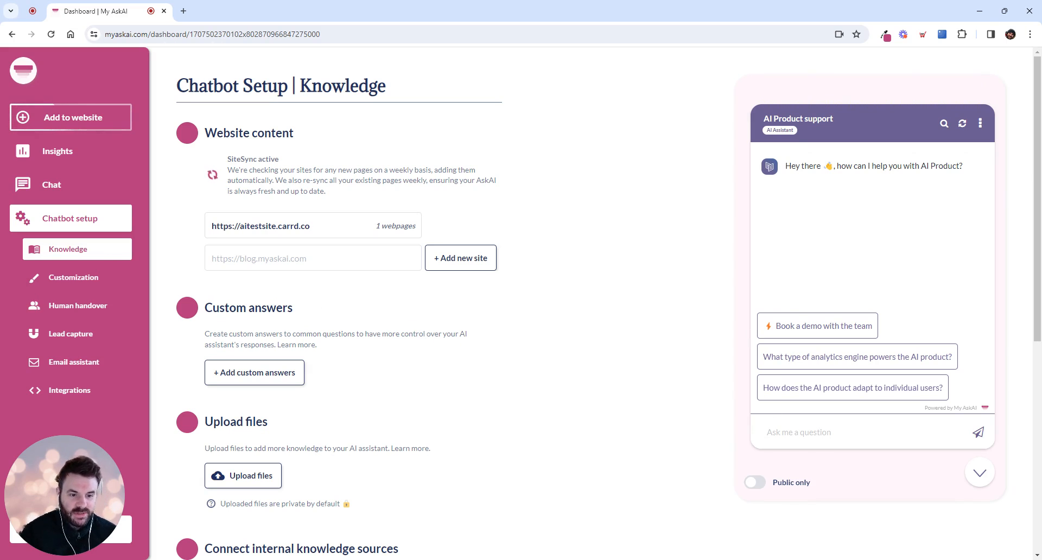
Ask the preview assistant "what is bitcoin?" before any files are added to its knowledge.
left_click(768, 432)
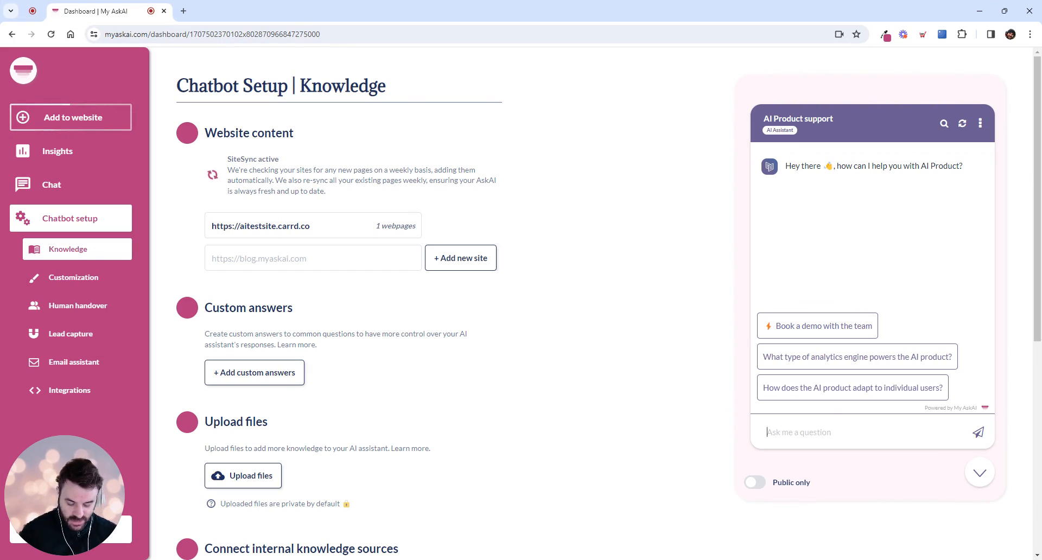
type("what is ")
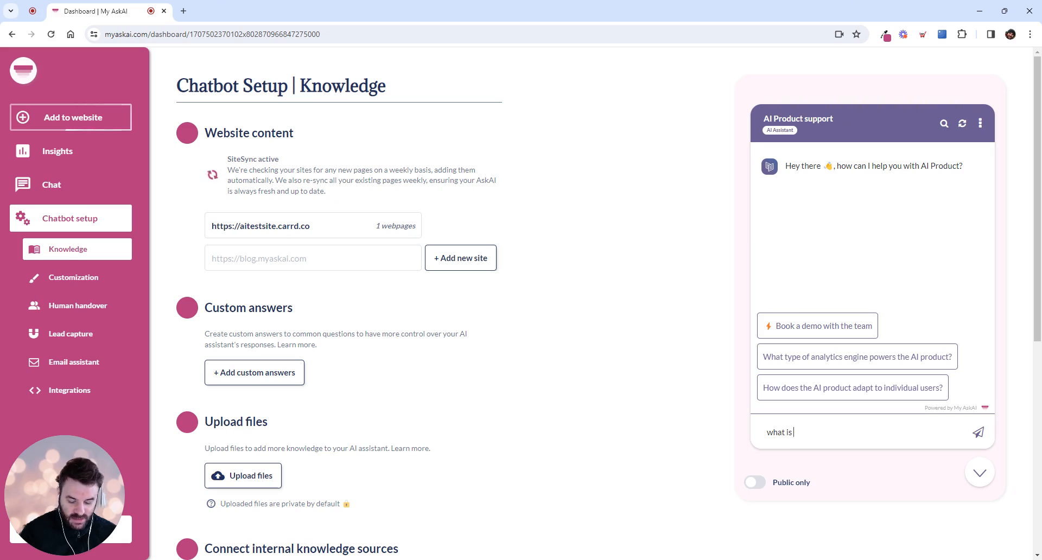
type("bitcoin?")
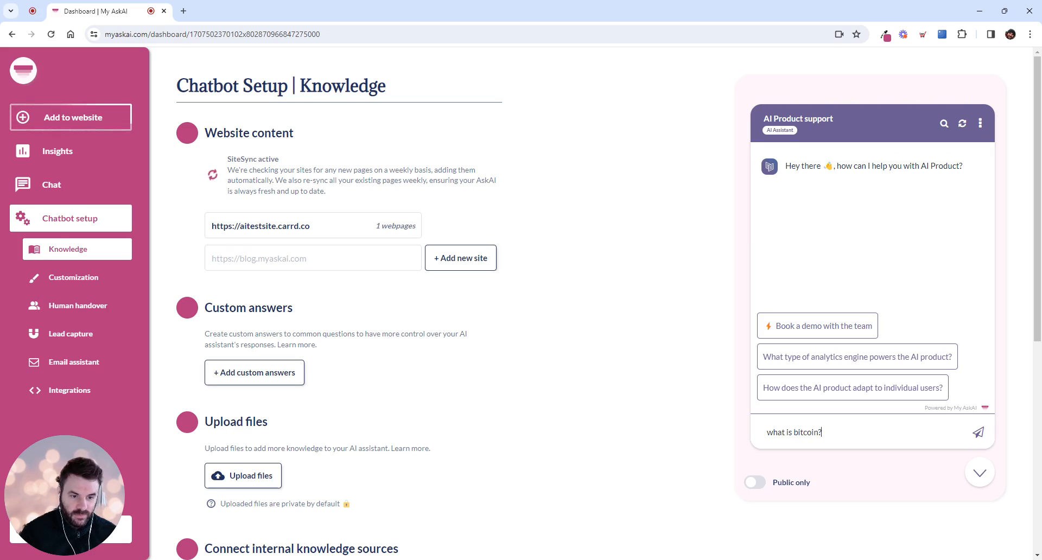
key("Return")
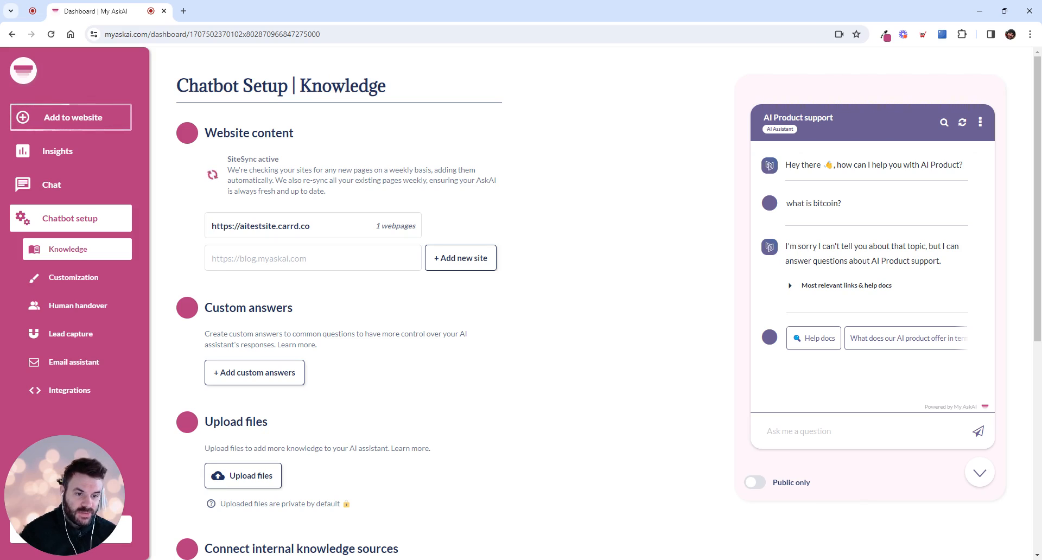
Upload bitcoin.pdf to the assistant's knowledge and check its visibility among the uploaded files.
left_click(239, 478)
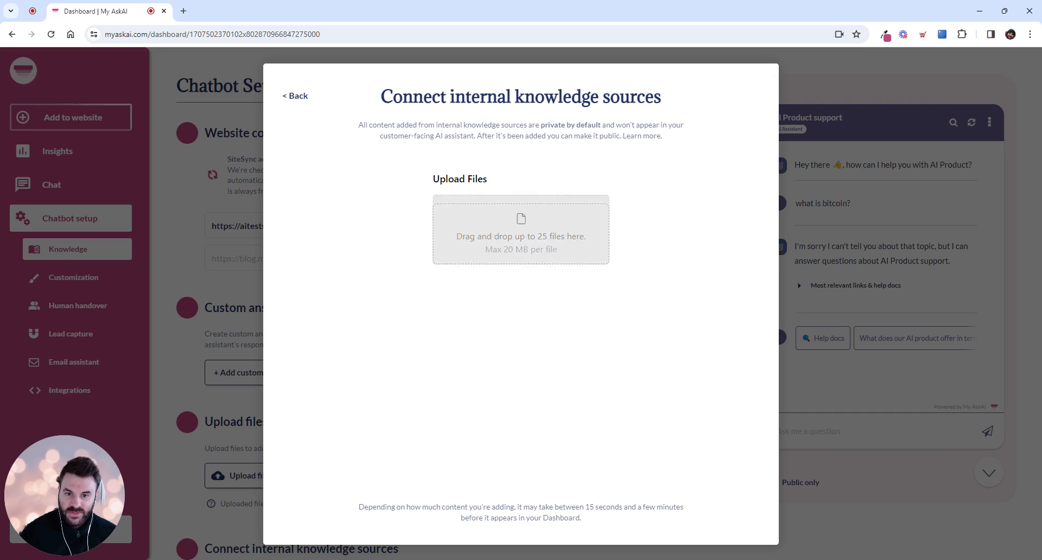
left_click_drag(502, 310, 521, 234)
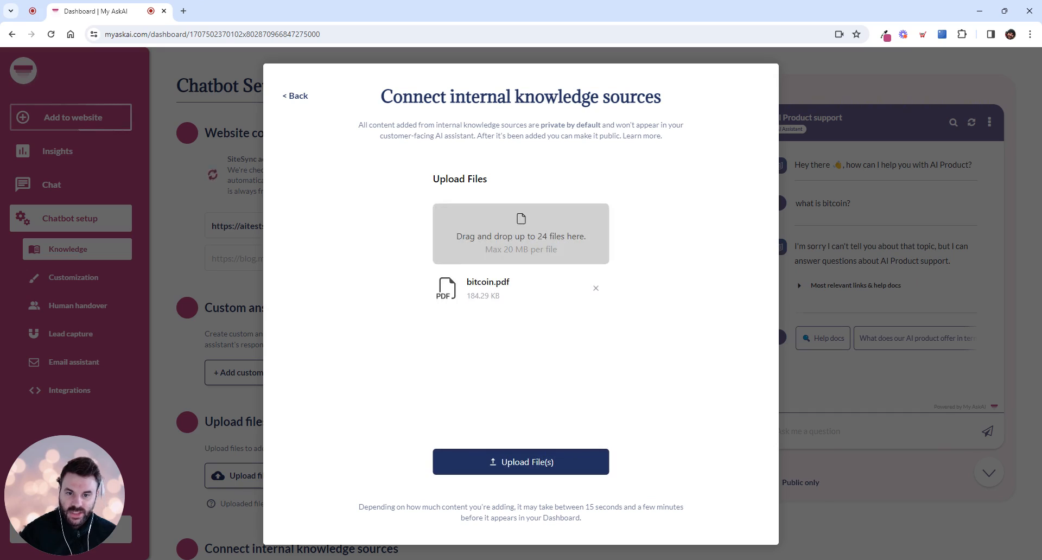
left_click(540, 467)
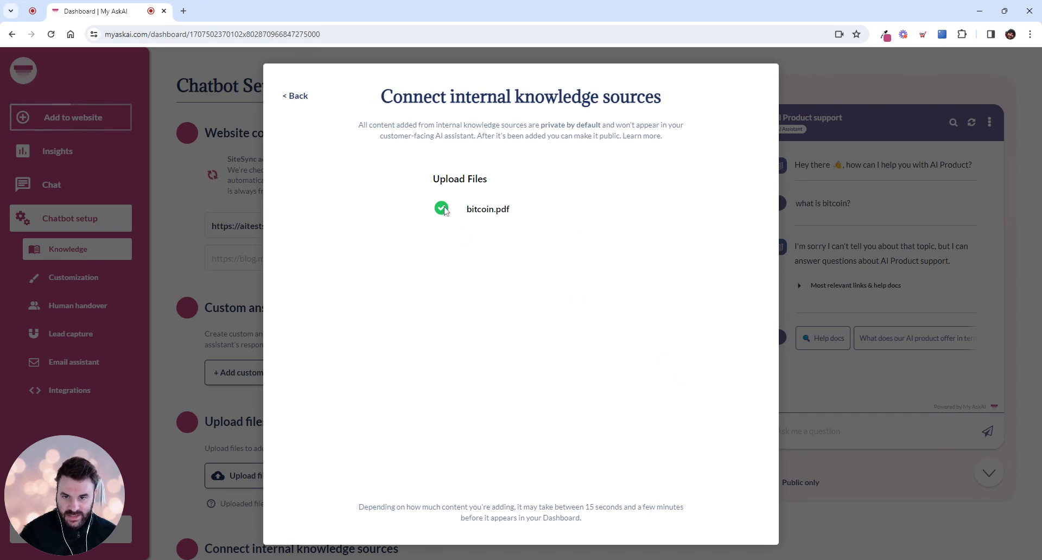
left_click(297, 100)
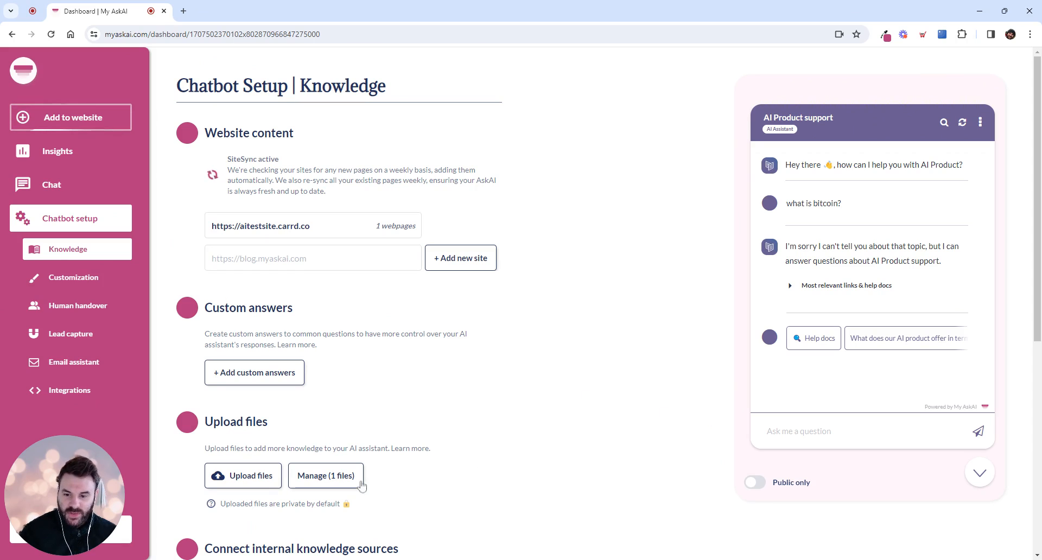
left_click(326, 478)
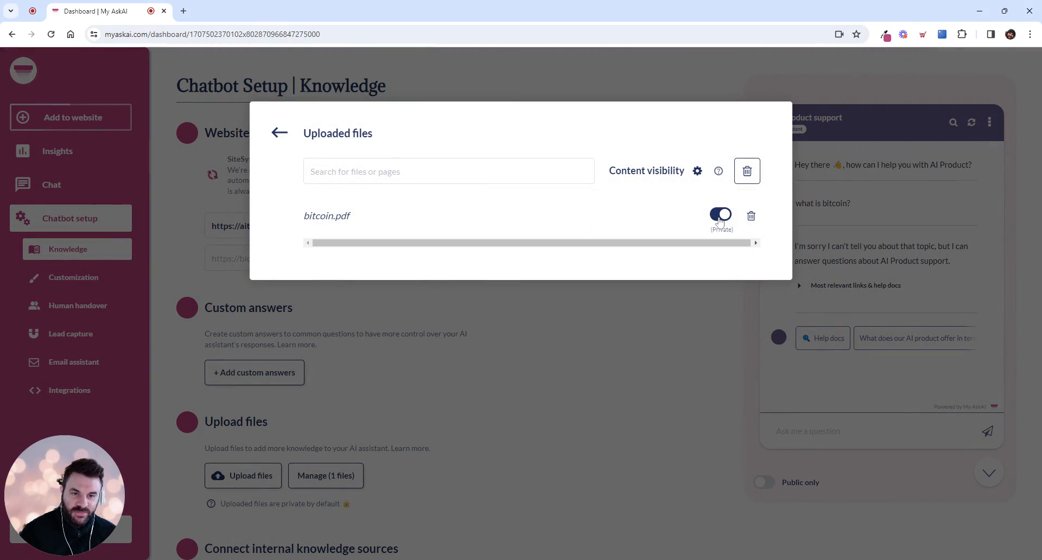
left_click(670, 373)
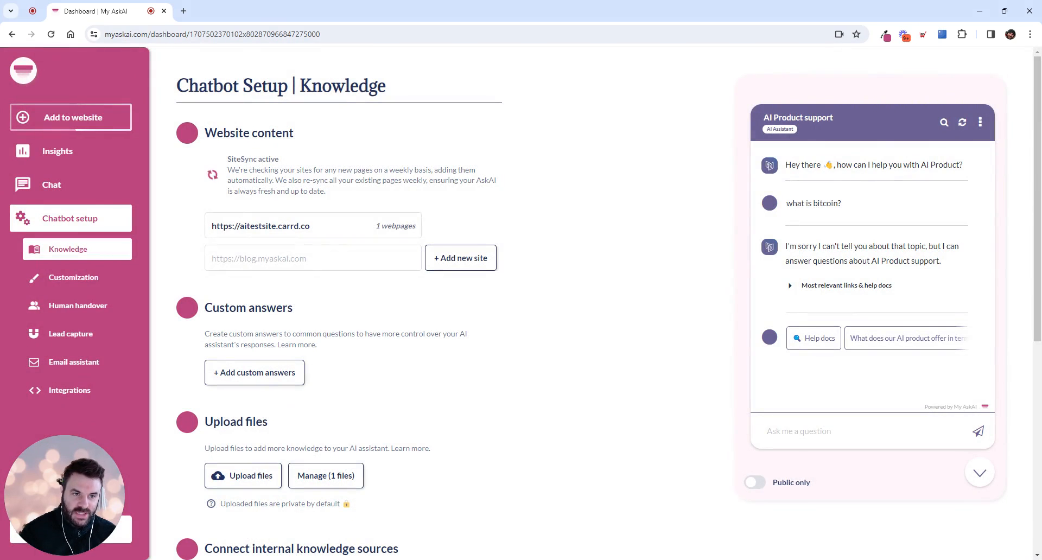
Start a new preview chat with public content only and ask "what is bitcoin?".
left_click(963, 124)
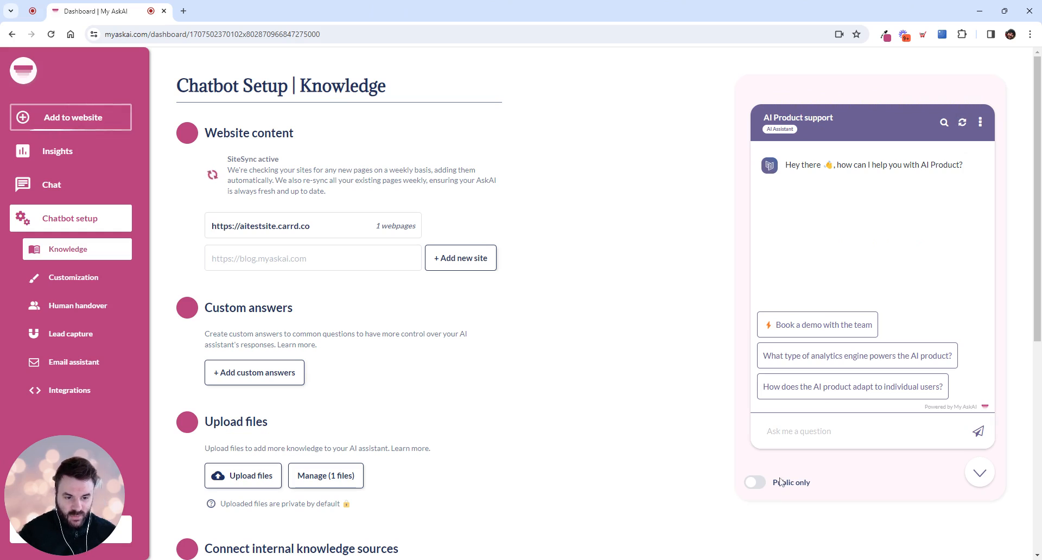
left_click_drag(769, 482, 819, 486)
left_click(814, 431)
type("what is bitcoin?")
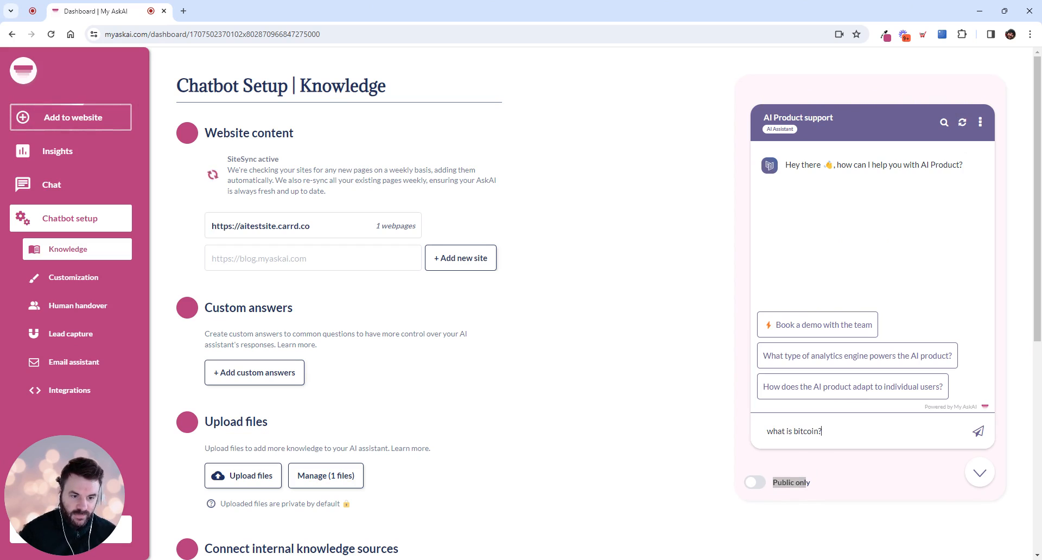
key("Return")
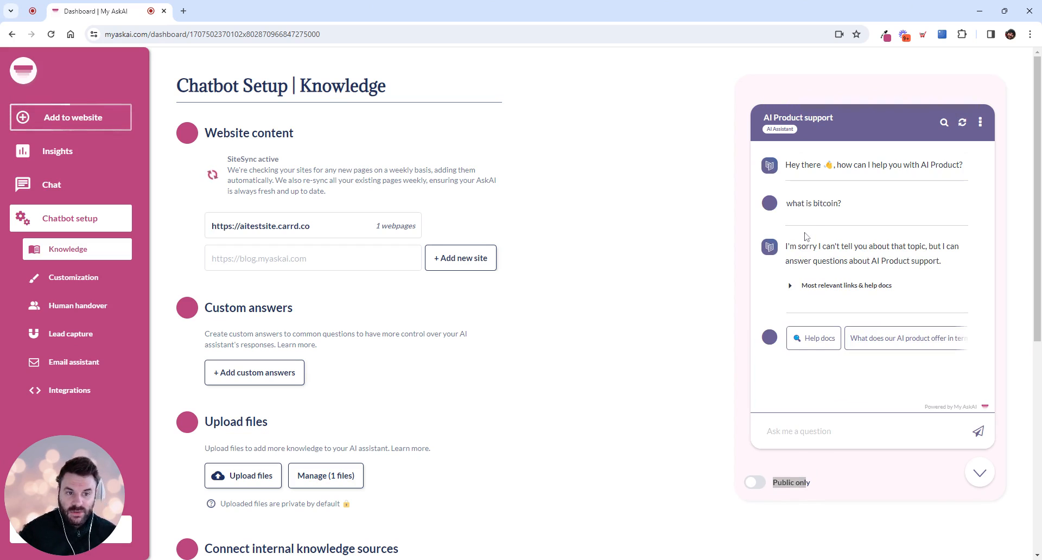
Switch the preview to Private + Public content and ask "what is bitcoin?" in a new chat.
left_click(761, 487)
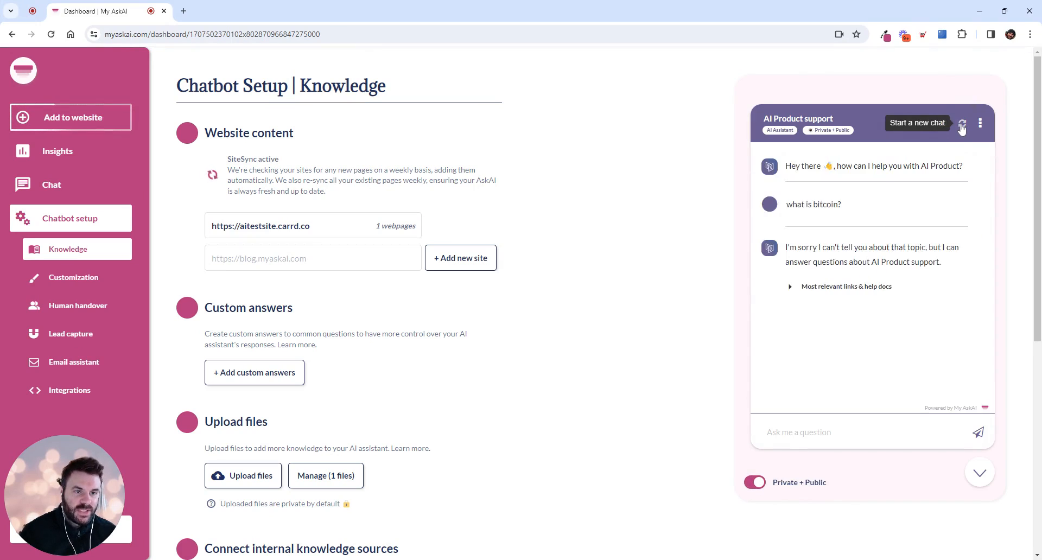
left_click(962, 125)
type("what is bitc")
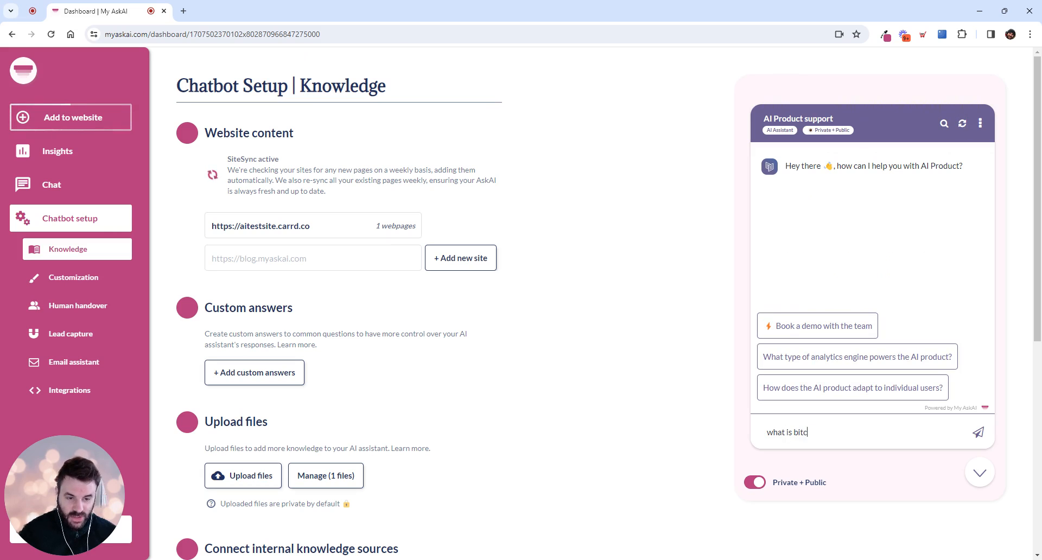
type("oin?")
key("Return")
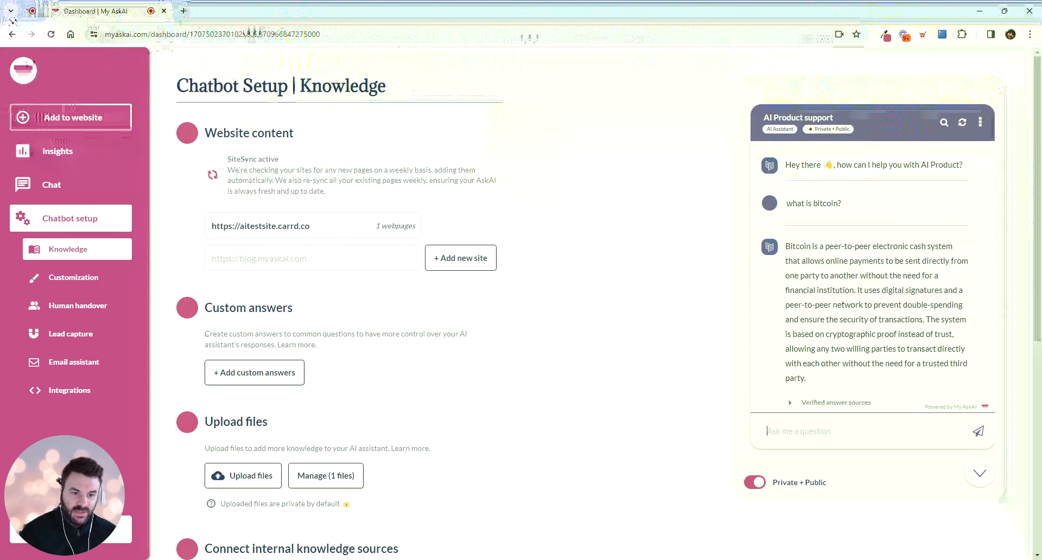
Change the visibility of the uploaded bitcoin.pdf from private to public.
left_click(340, 482)
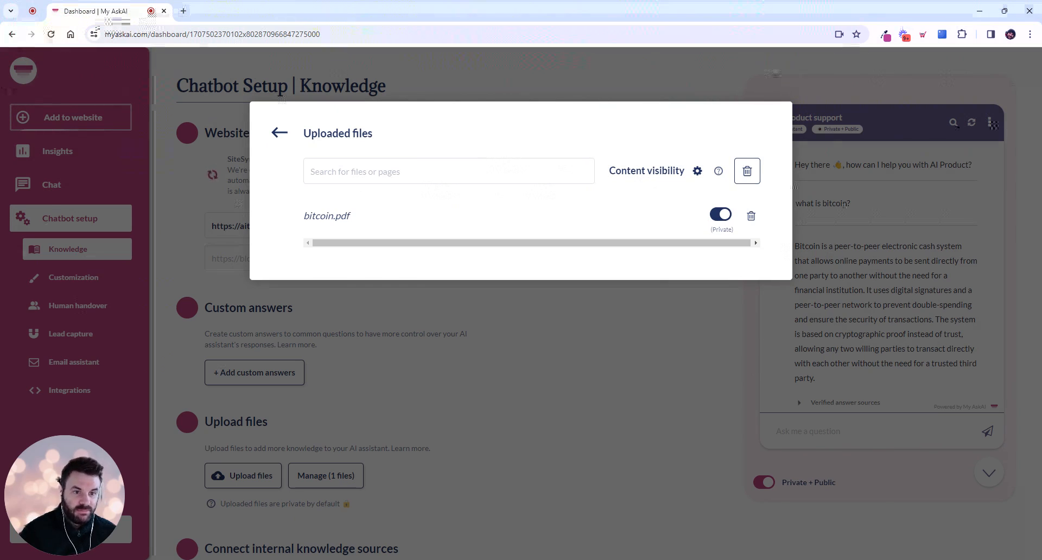
left_click(722, 220)
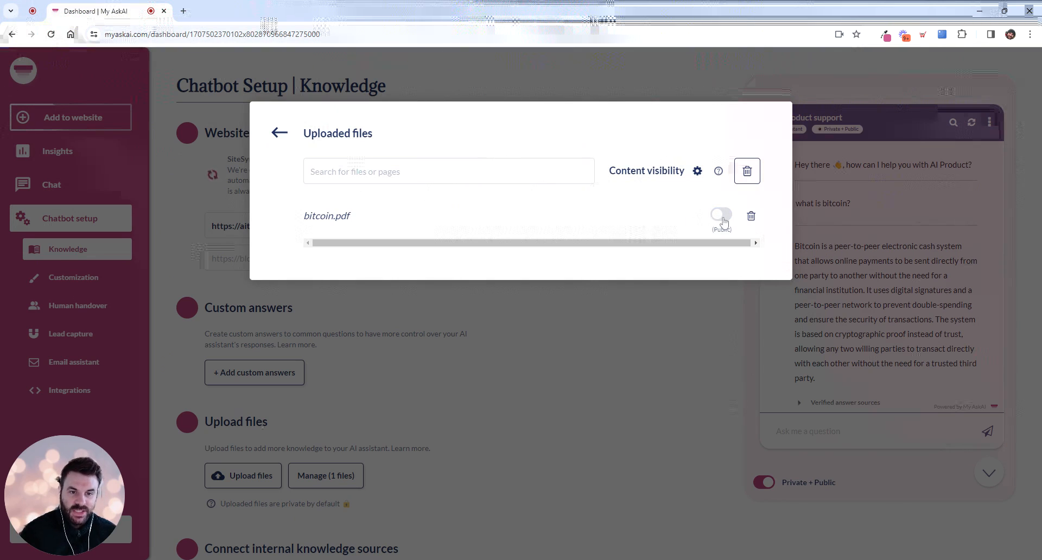
left_click(699, 304)
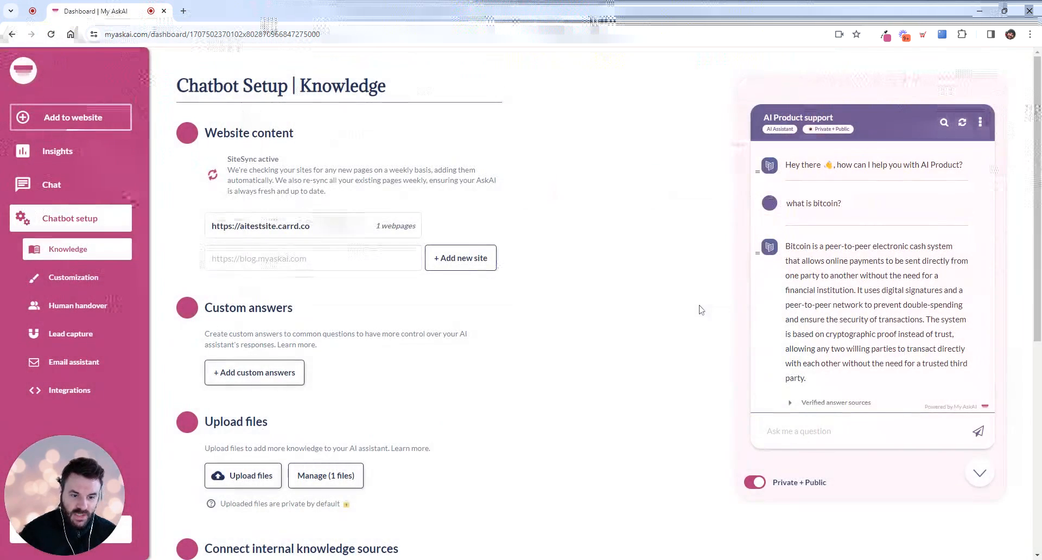
Switch the preview back to Public only and ask "what is bitcoin?" in a new chat.
left_click(754, 482)
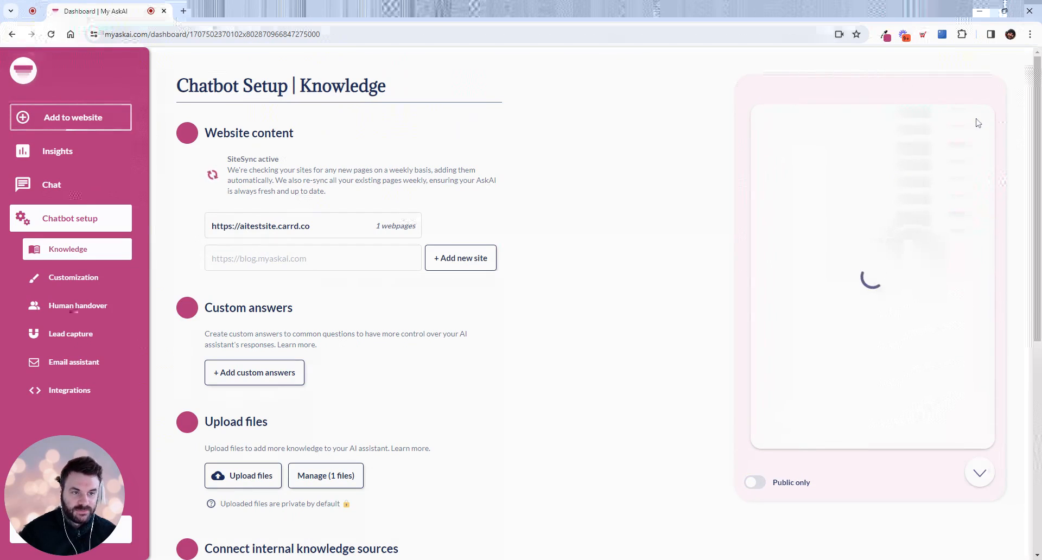
left_click(962, 123)
type("w")
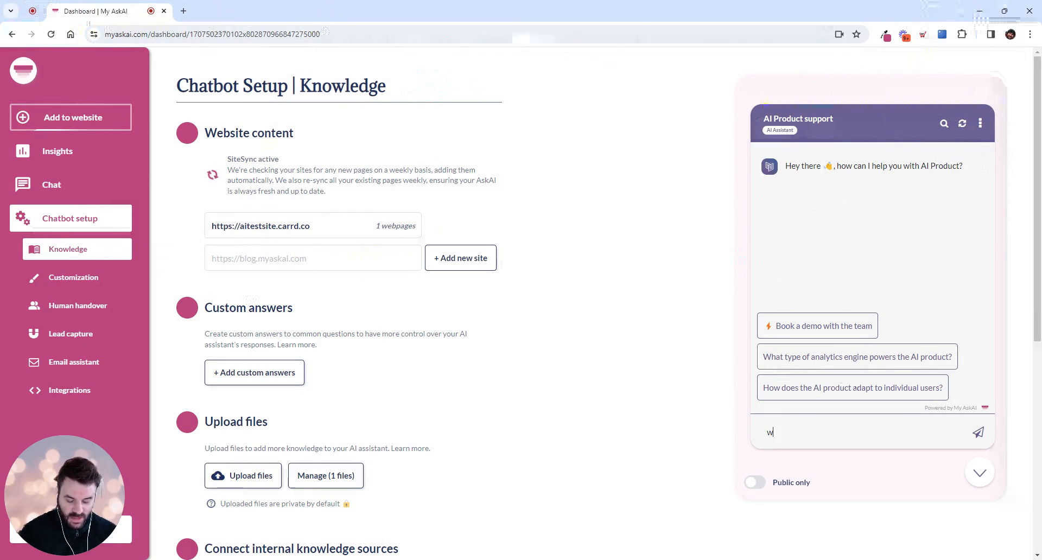
type("hat is bitcoin?")
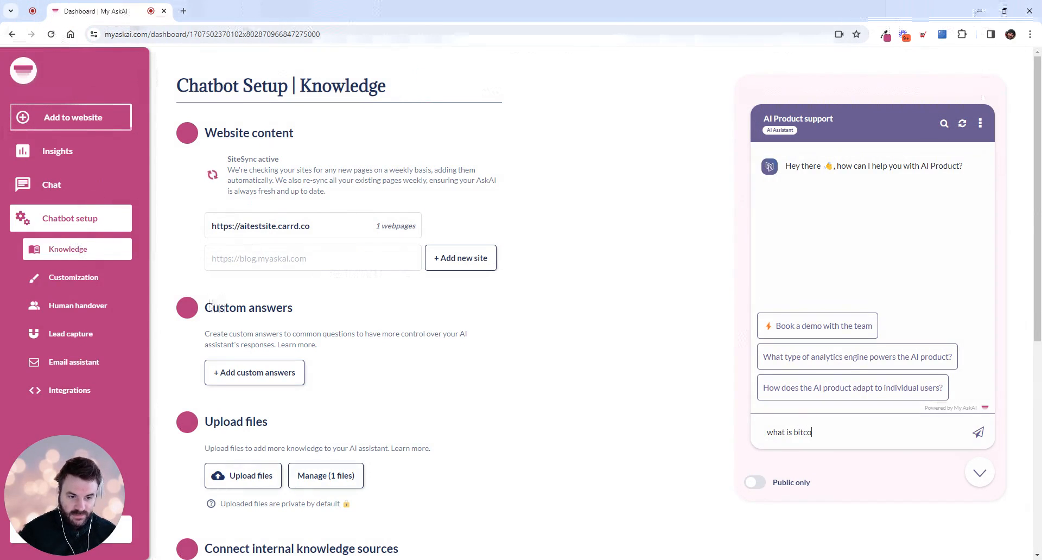
key("Return")
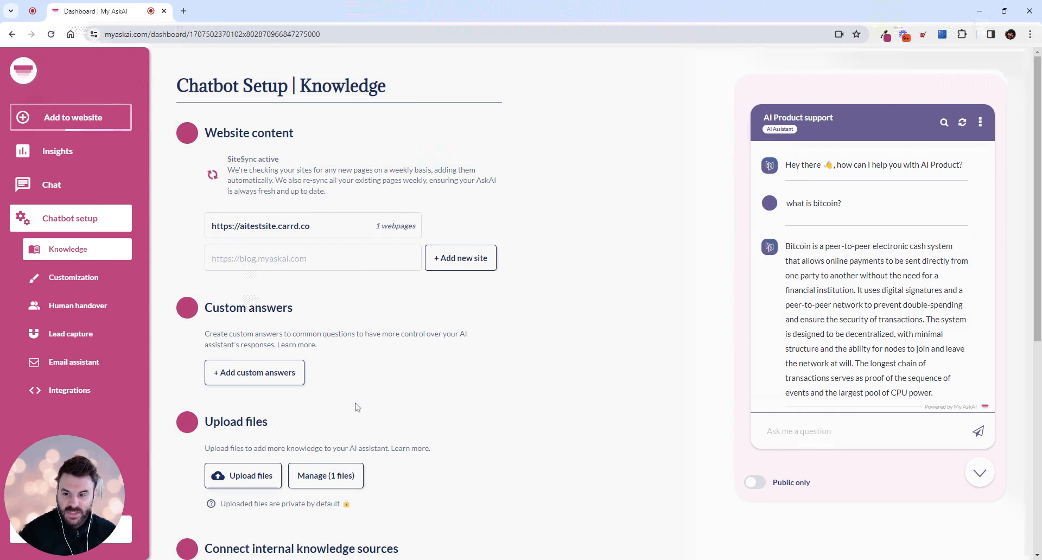
Examine the bulk content visibility options for all uploaded files, leaving the settings as they are.
scroll(355, 407, "down", 3)
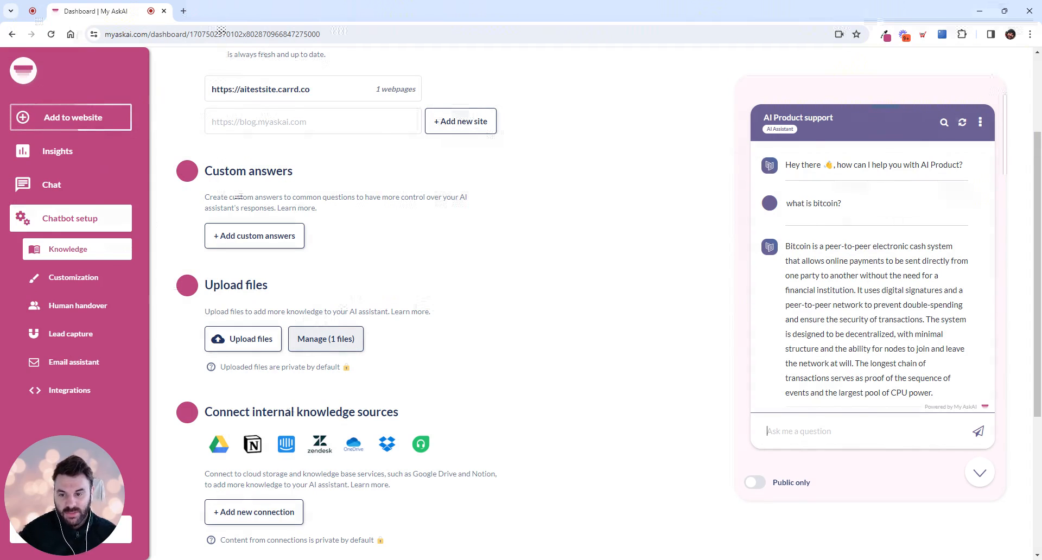
left_click(326, 341)
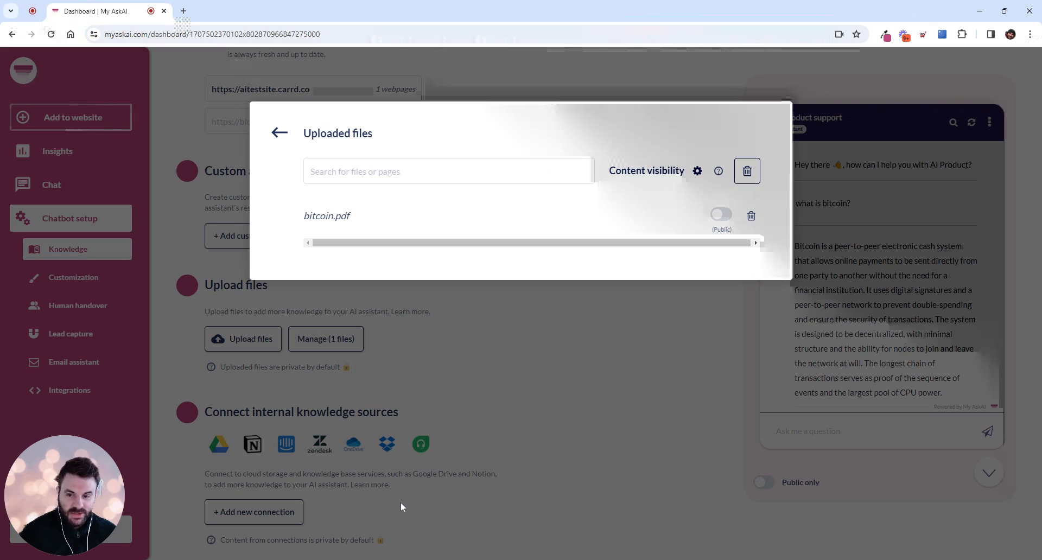
left_click(698, 172)
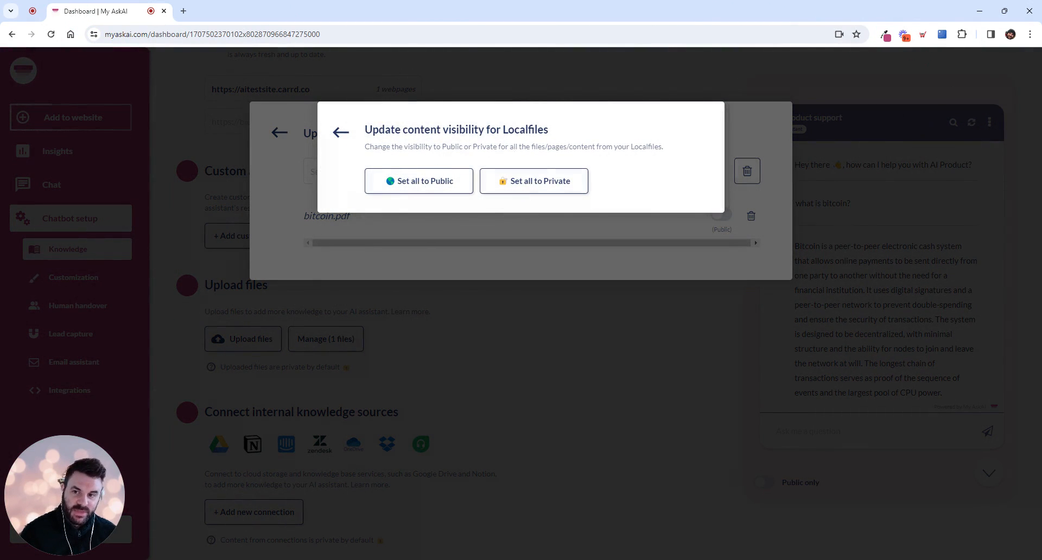
left_click(338, 134)
left_click(287, 135)
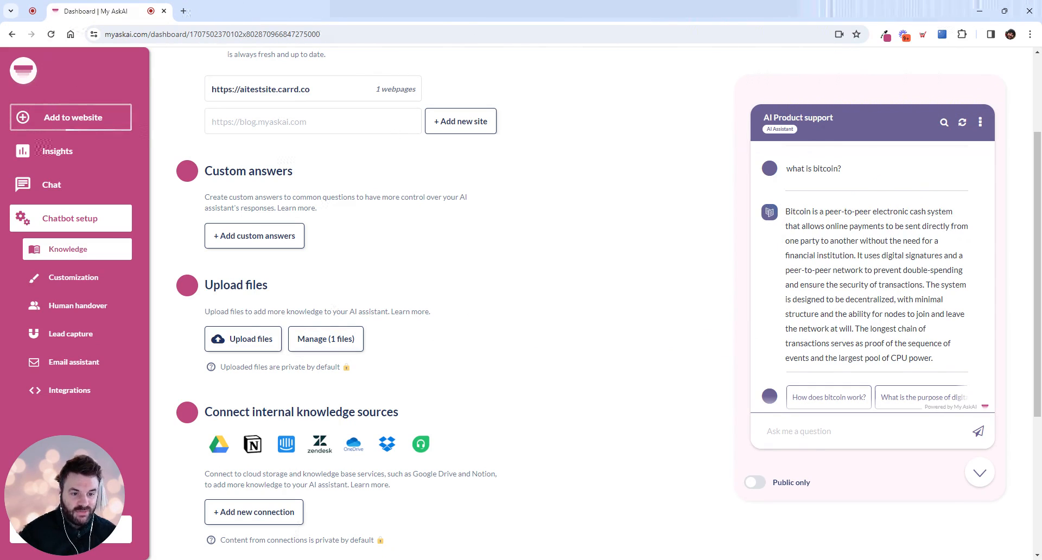
Set the preview assistant to use Private + Public content.
scroll(803, 335, "down", 1)
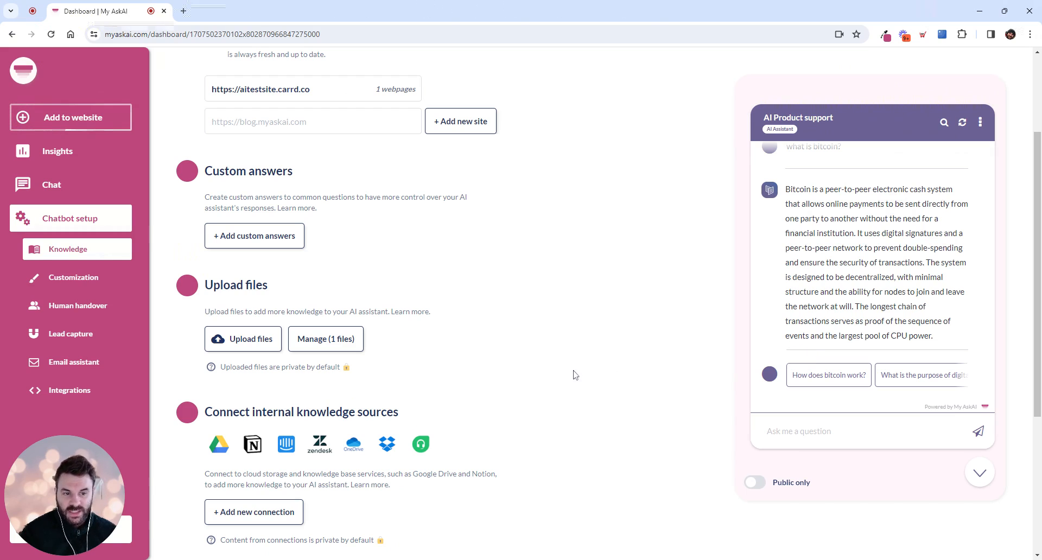
scroll(576, 375, "down", 1)
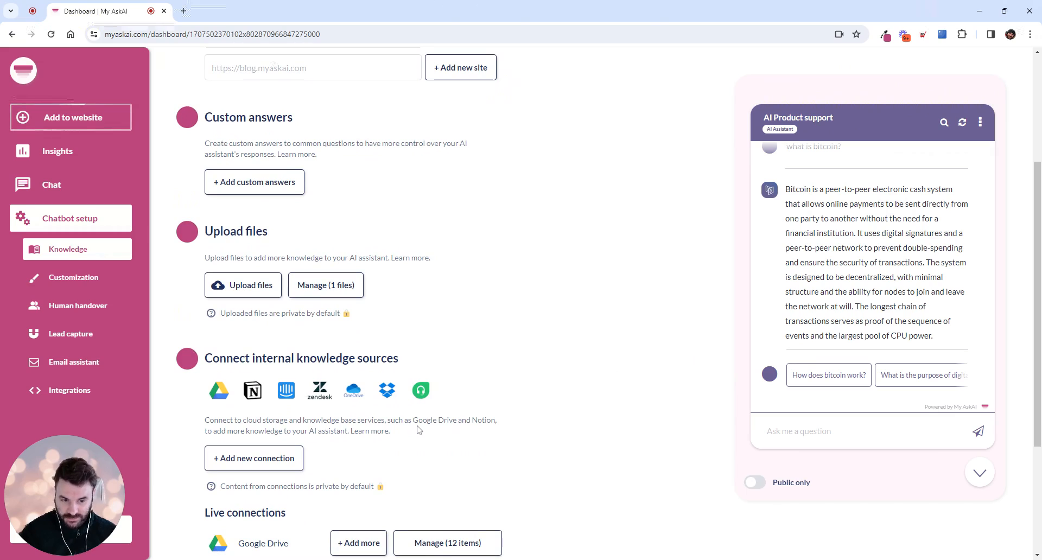
left_click(755, 483)
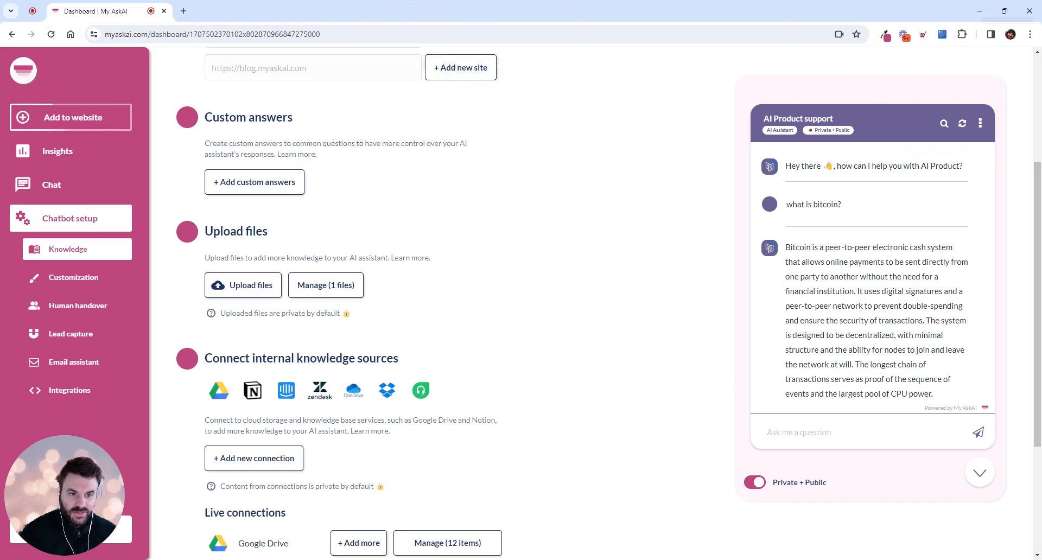
Review the content items and their visibility settings in the Google Drive connection.
scroll(743, 385, "down", 2)
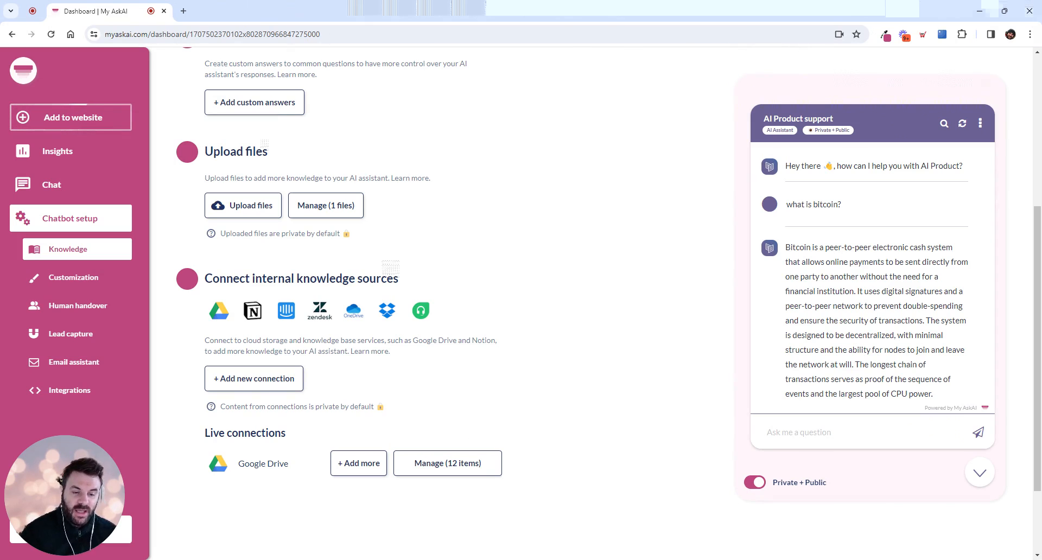
left_click(445, 472)
scroll(587, 291, "down", 3)
scroll(586, 291, "up", 3)
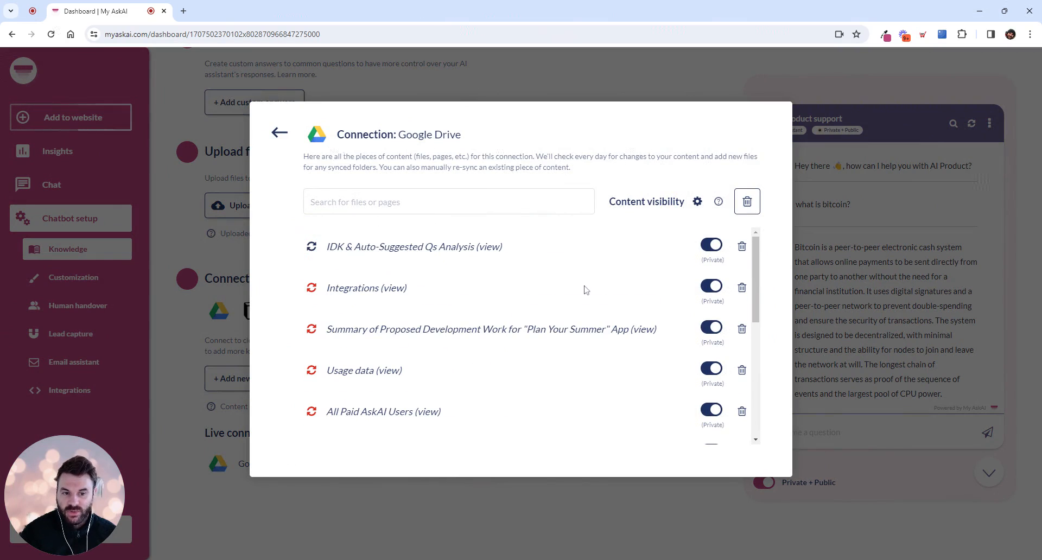
left_click(280, 136)
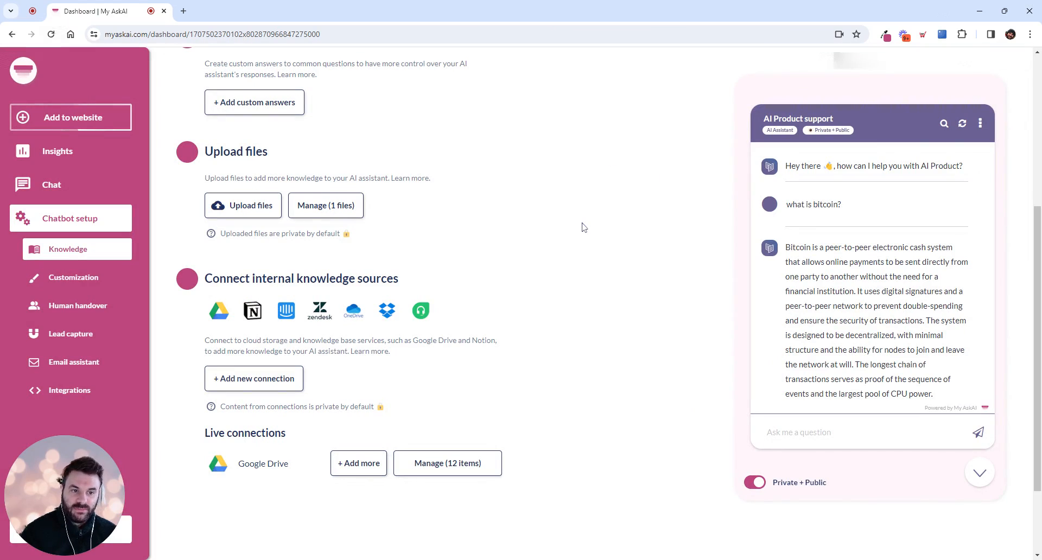